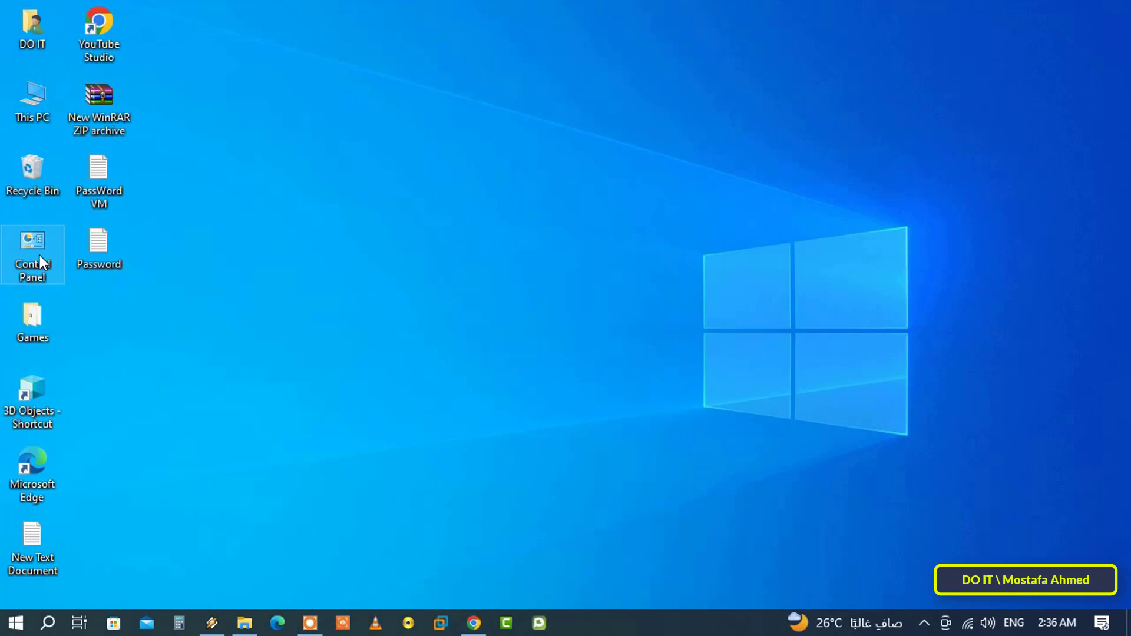
# Step: Open Control Panel maximized, then launch Local Group Policy Editor via an 'edit group policy' search
pyautogui.doubleClick(22, 266)
pyautogui.click(856, 63)
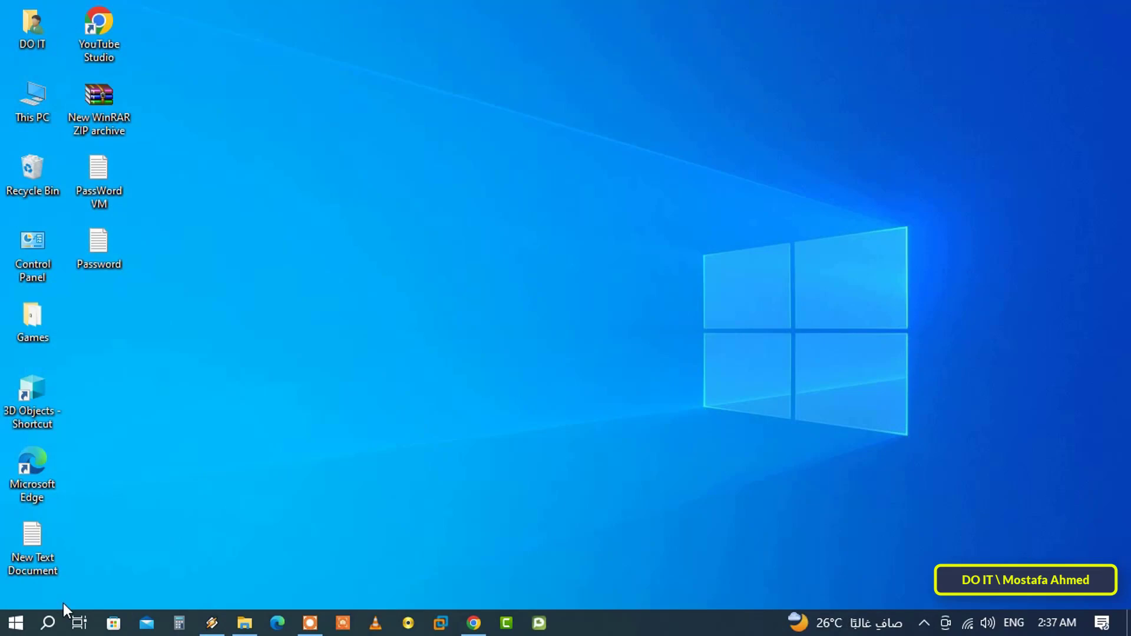
pyautogui.click(49, 623)
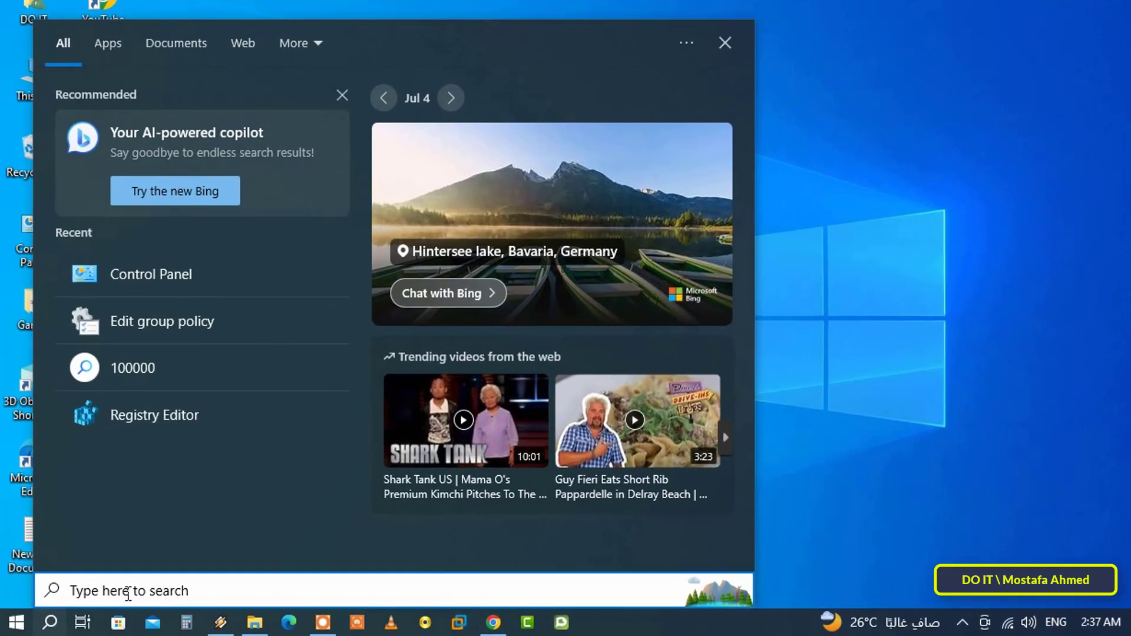
pyautogui.write('edit ')
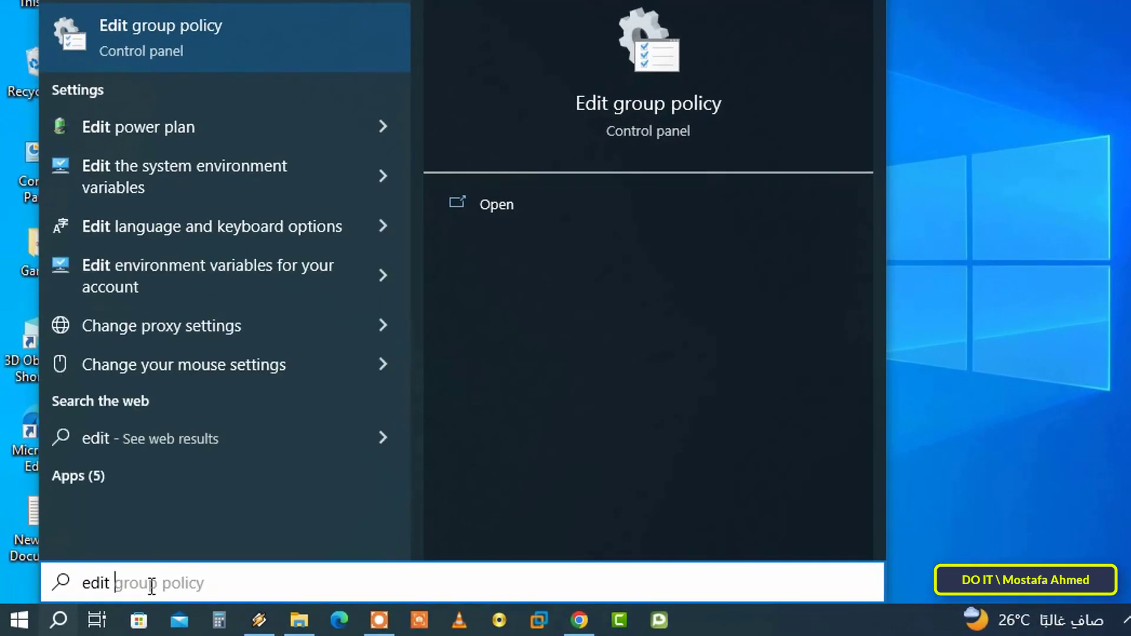
pyautogui.write('group p')
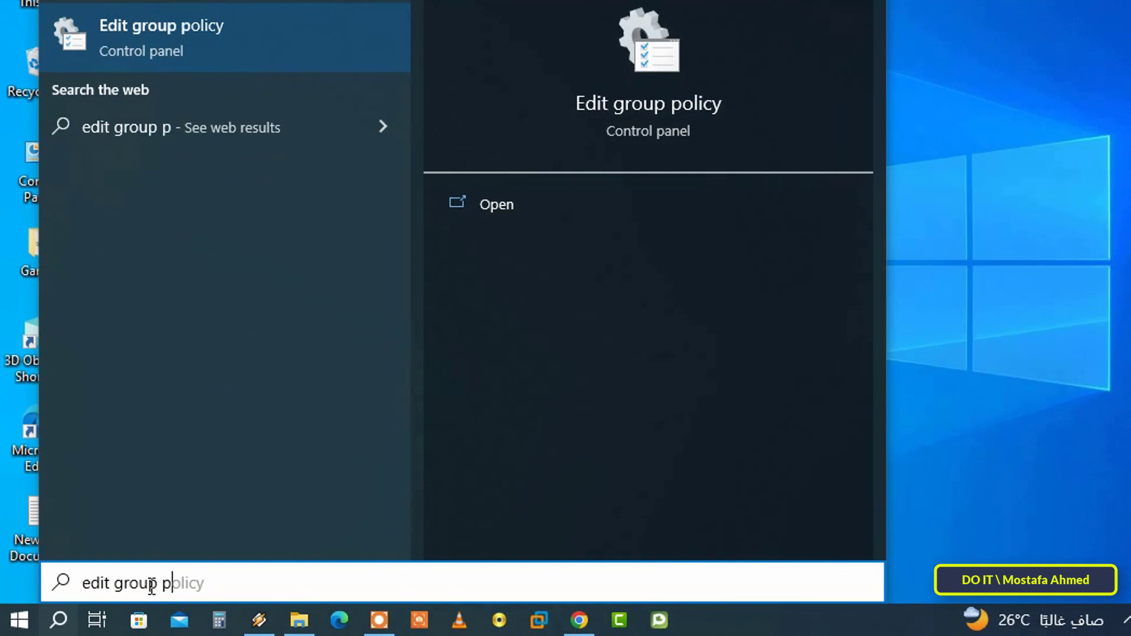
pyautogui.write('olicy')
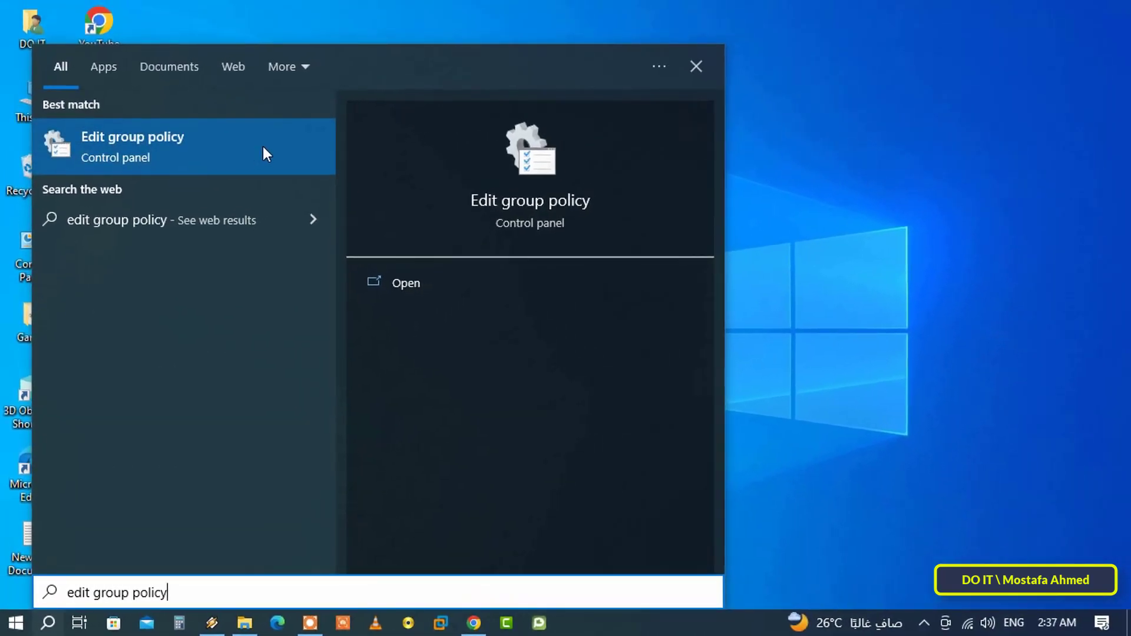
pyautogui.click(269, 152)
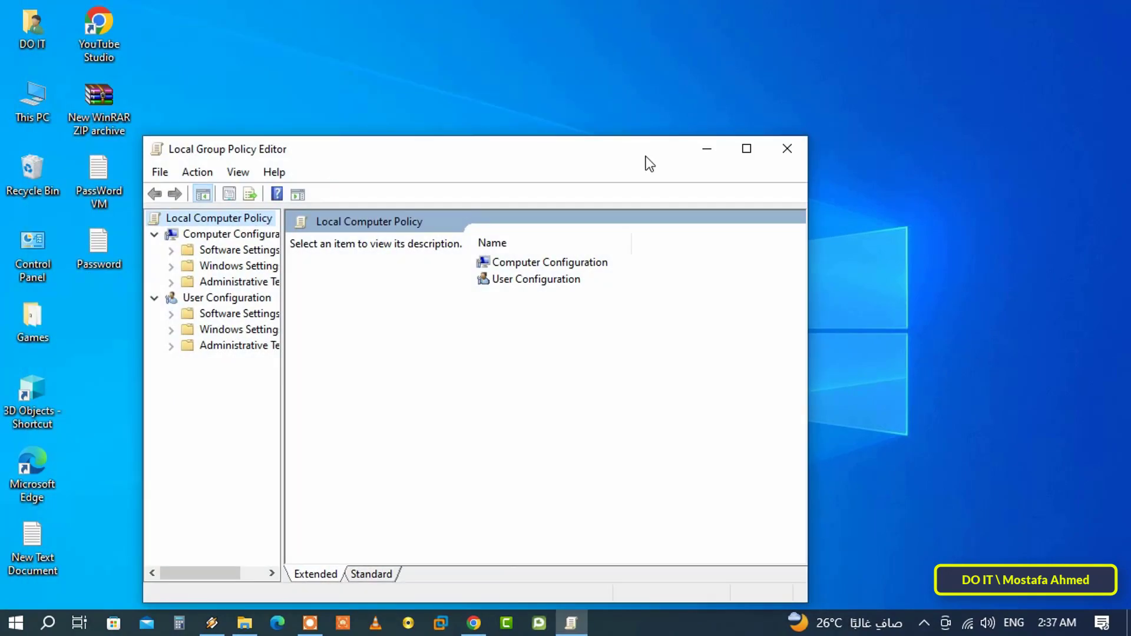
# Step: Maximize the editor and select Hide specified Control Panel items under User Configuration > Administrative Templates > Control Panel
pyautogui.click(747, 148)
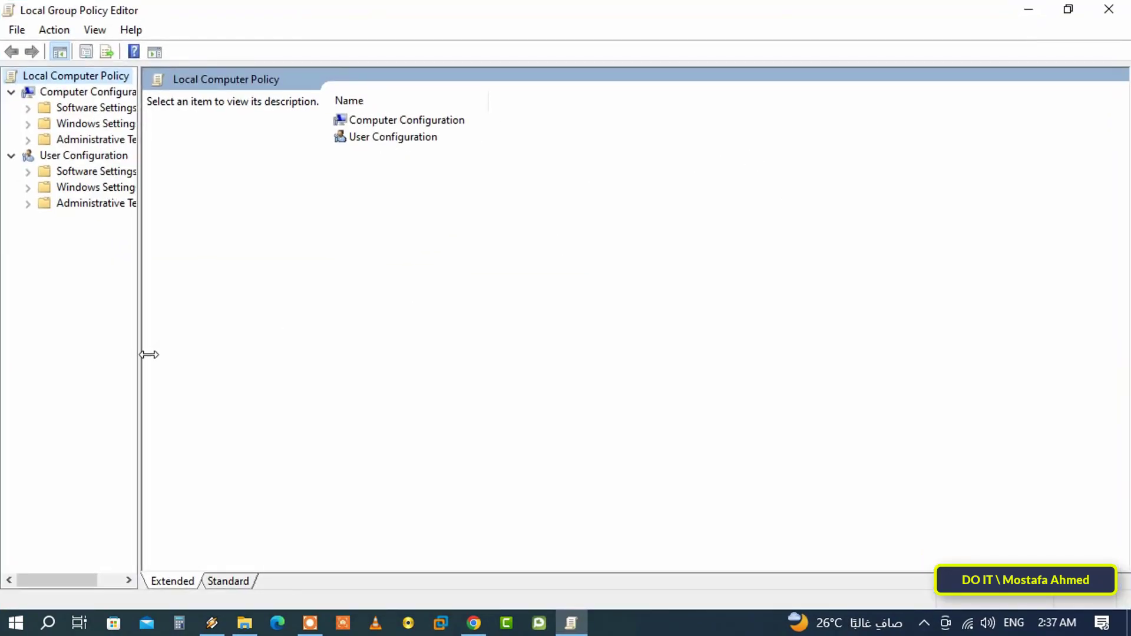
pyautogui.moveTo(141, 354); pyautogui.dragTo(217, 368)
pyautogui.click(84, 156)
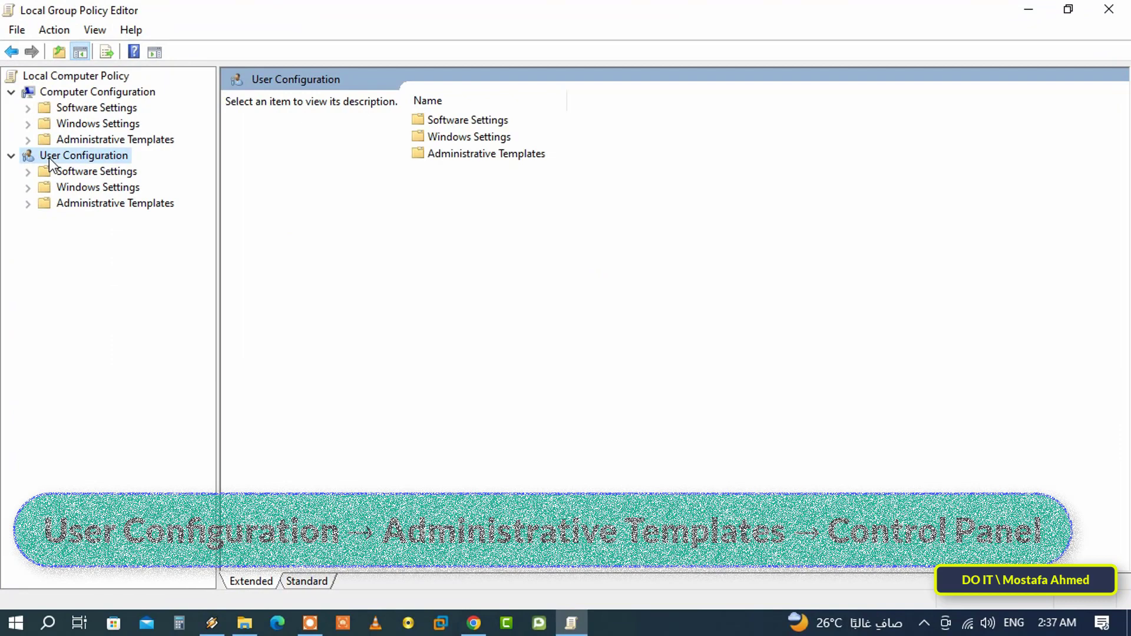
pyautogui.click(78, 203)
pyautogui.click(27, 202)
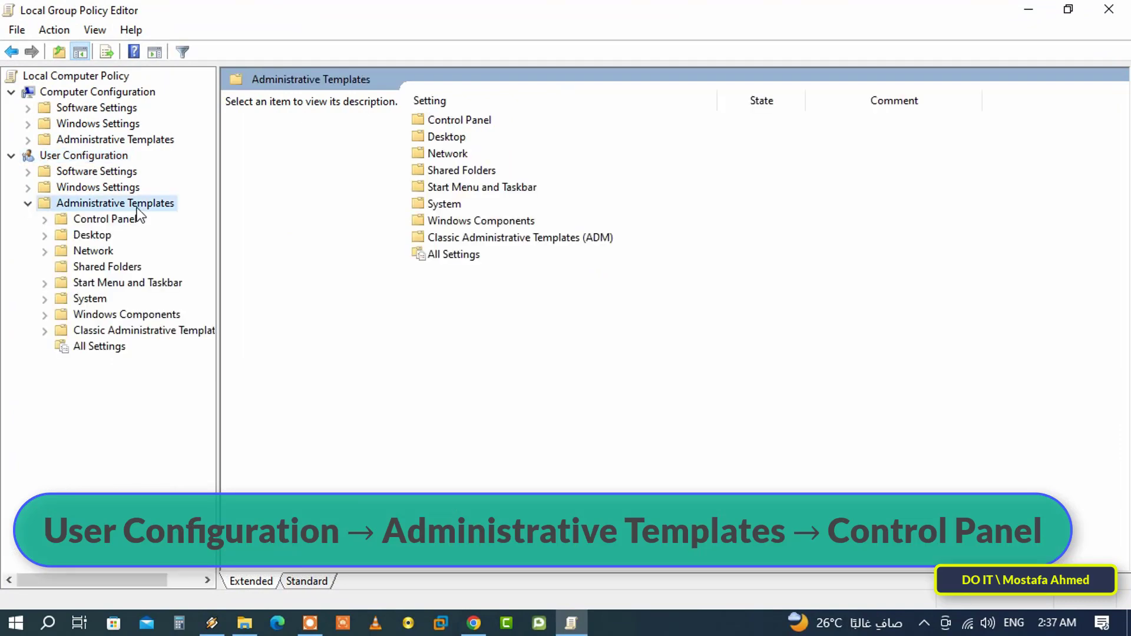
pyautogui.click(105, 218)
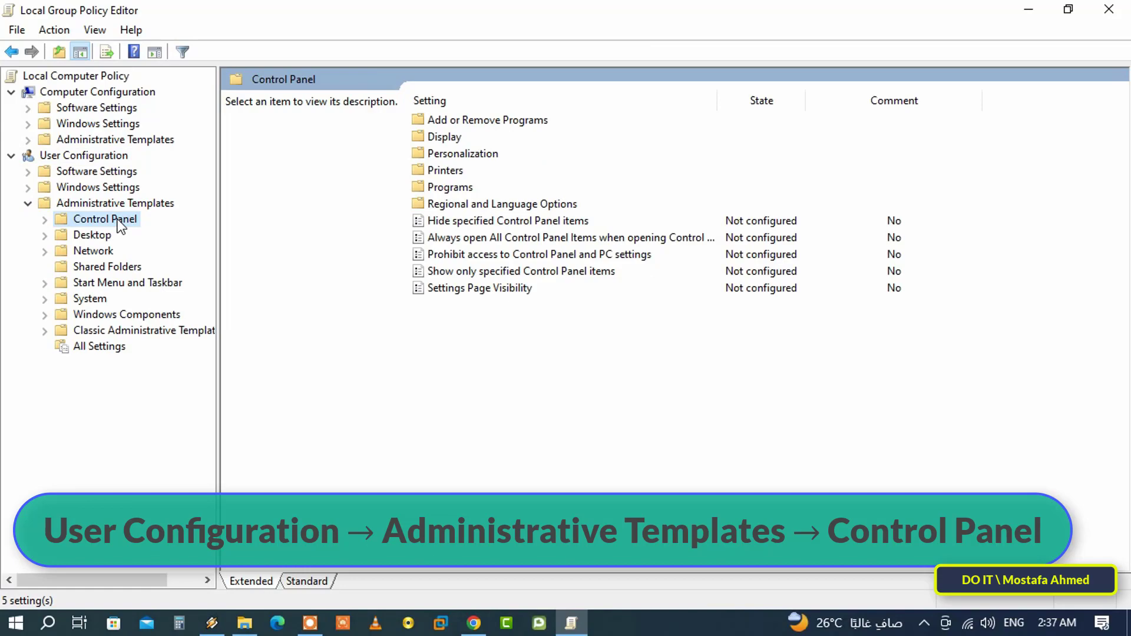
pyautogui.click(529, 221)
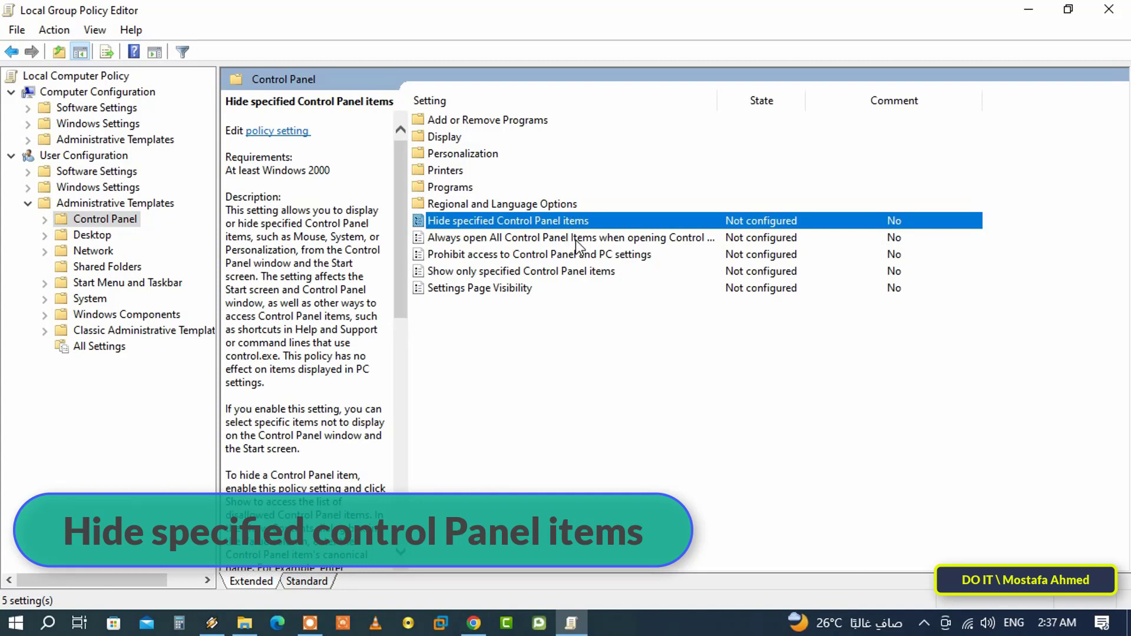
# Step: Set the Hide specified Control Panel items policy to Enabled
pyautogui.doubleClick(598, 221)
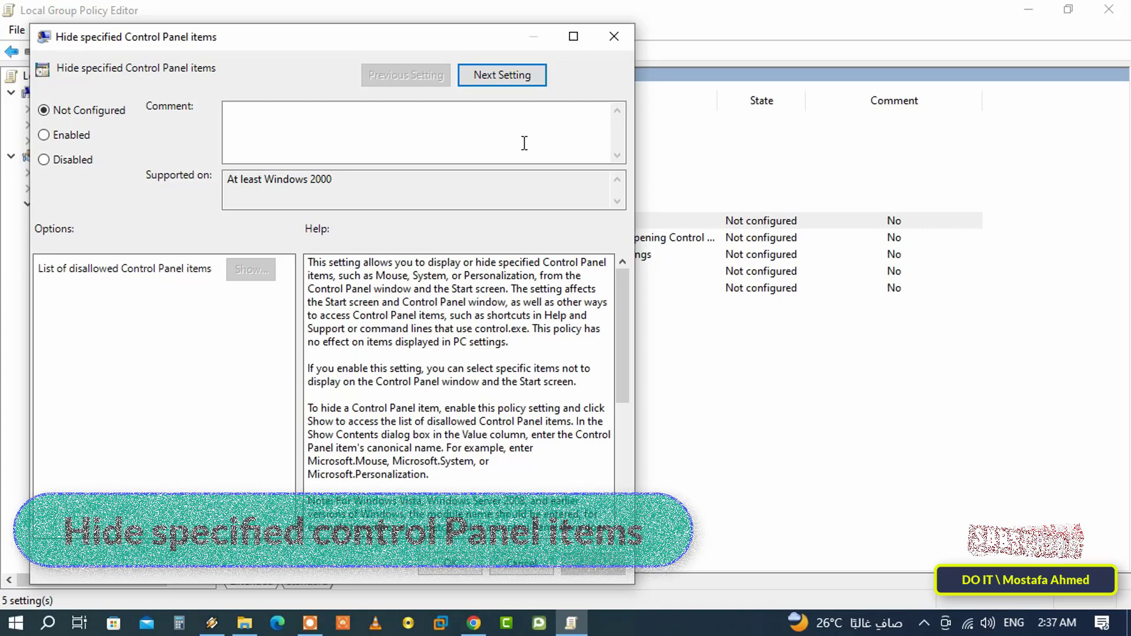
pyautogui.moveTo(478, 44); pyautogui.dragTo(736, 40)
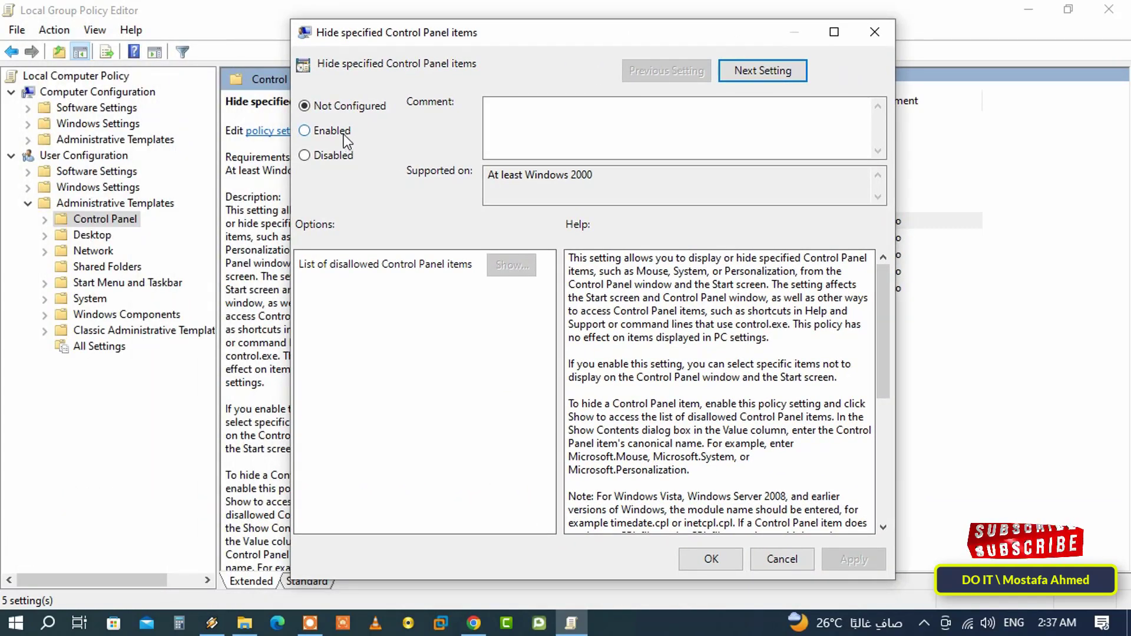
pyautogui.click(329, 130)
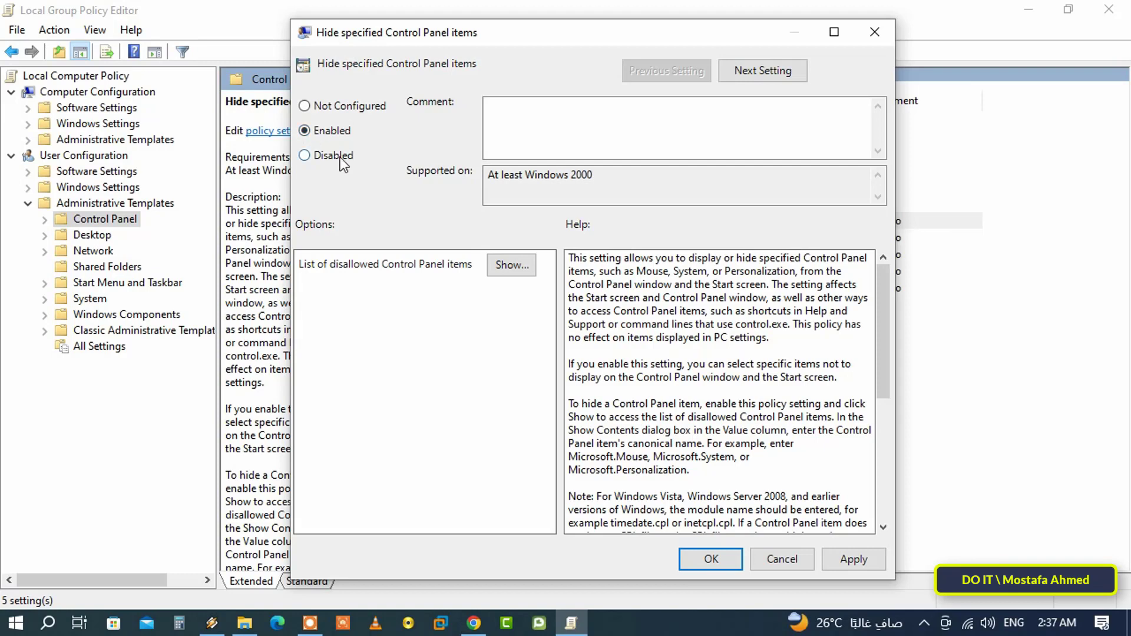
# Step: Add administrative tools, power options and credential manager to the disallowed items list
pyautogui.click(512, 265)
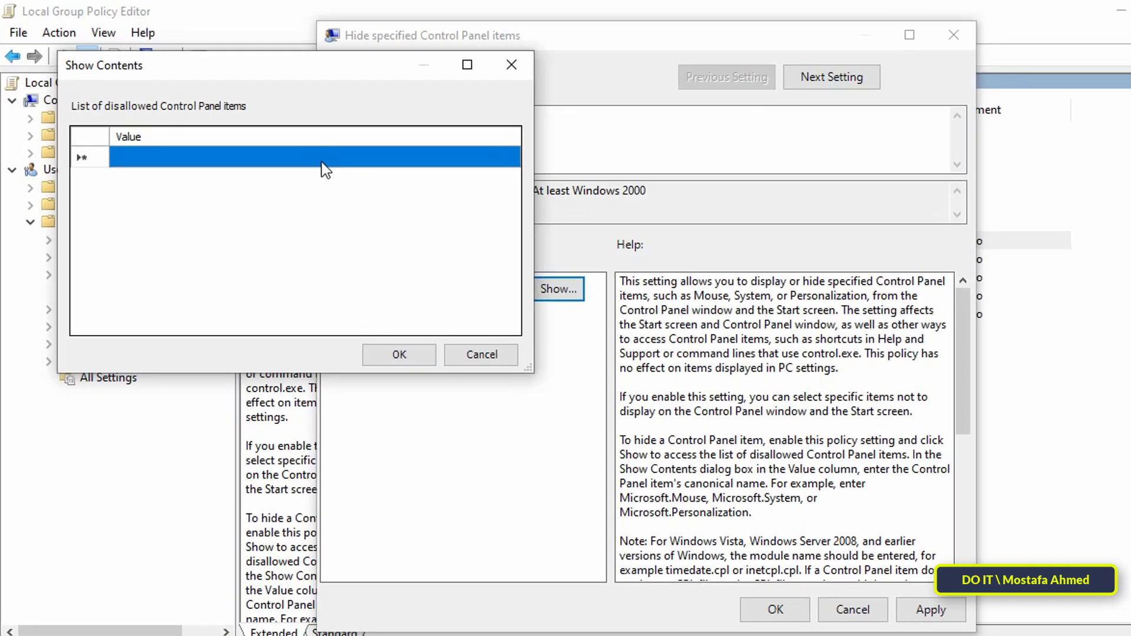
pyautogui.click(306, 145)
pyautogui.write('a')
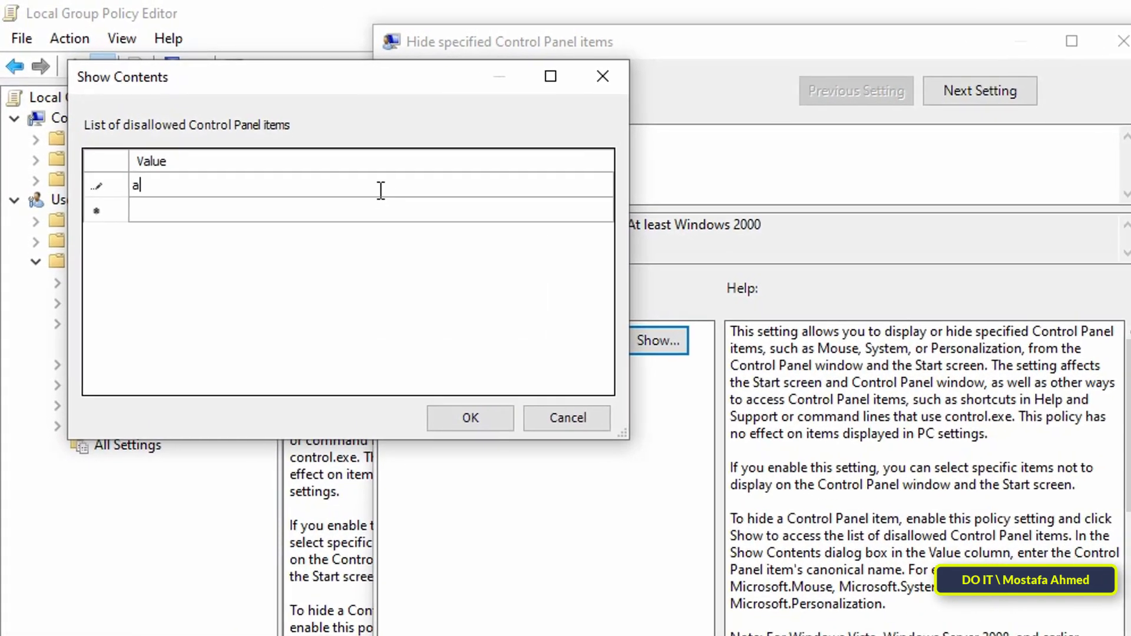
pyautogui.write('dministrative tools')
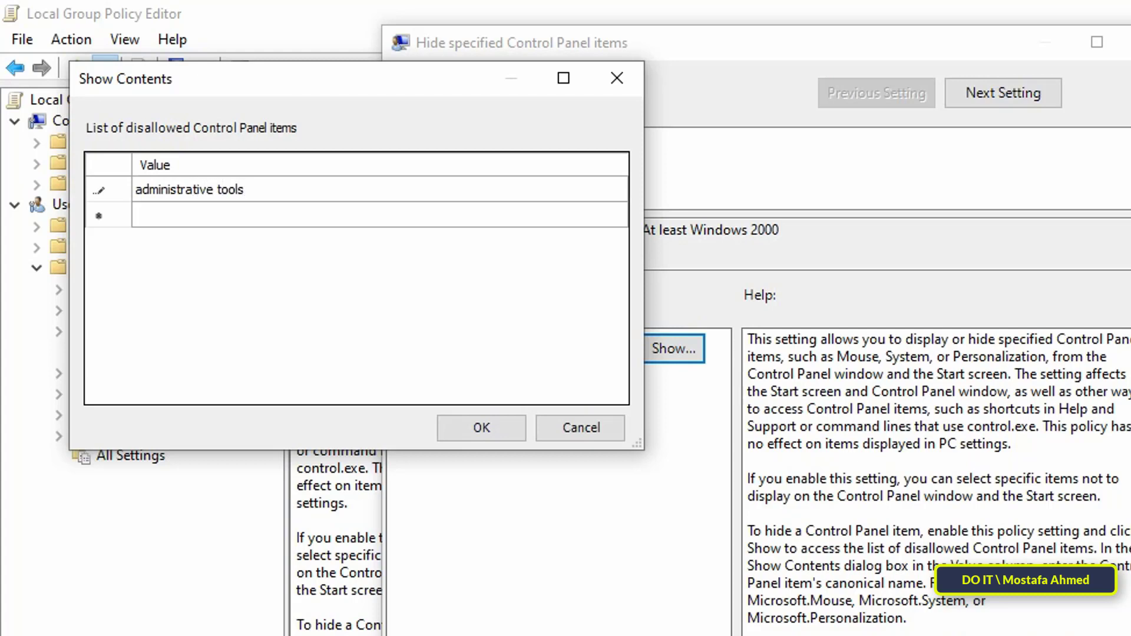
pyautogui.click(381, 217)
pyautogui.write('power options')
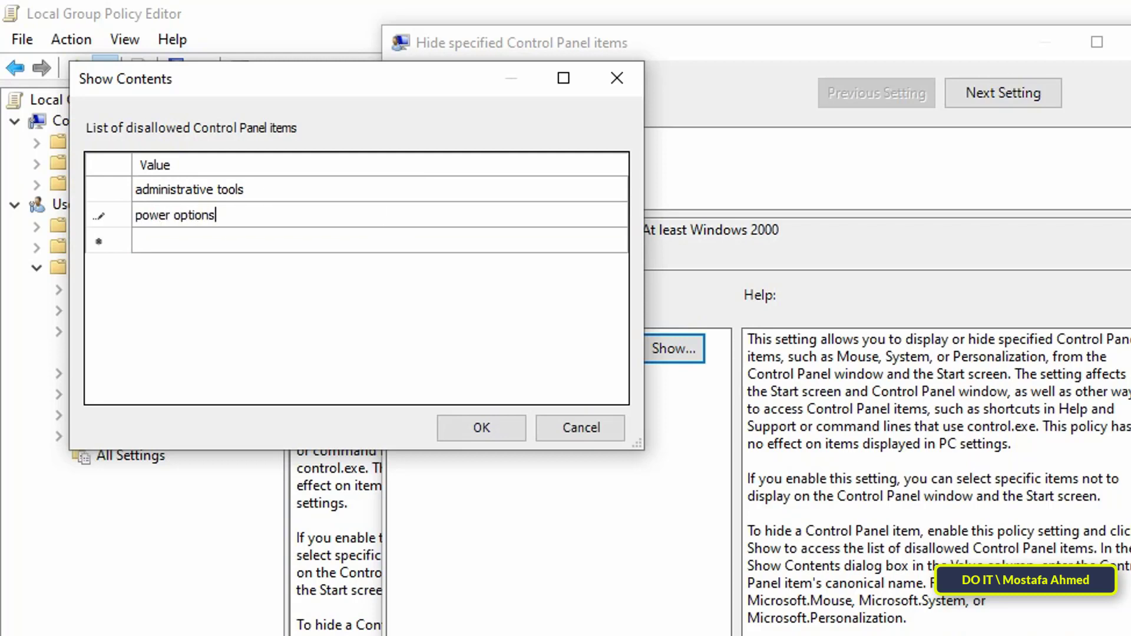
pyautogui.click(365, 242)
pyautogui.write('credebtial manager')
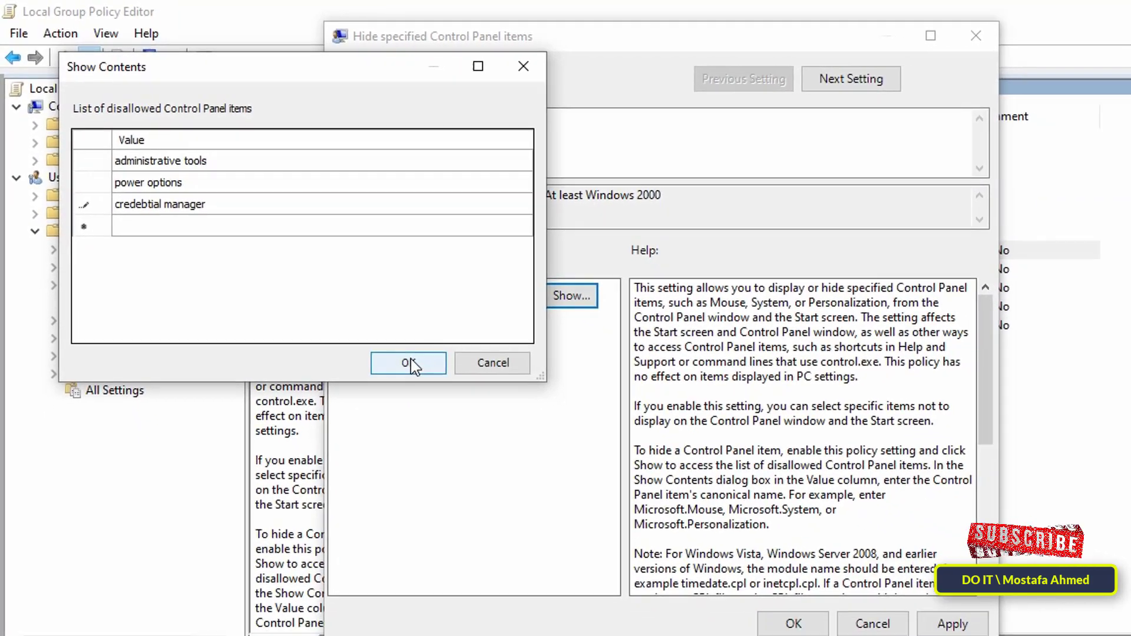
# Step: Confirm the hidden-items list, apply and save the enabled policy, and close the editor
pyautogui.click(481, 426)
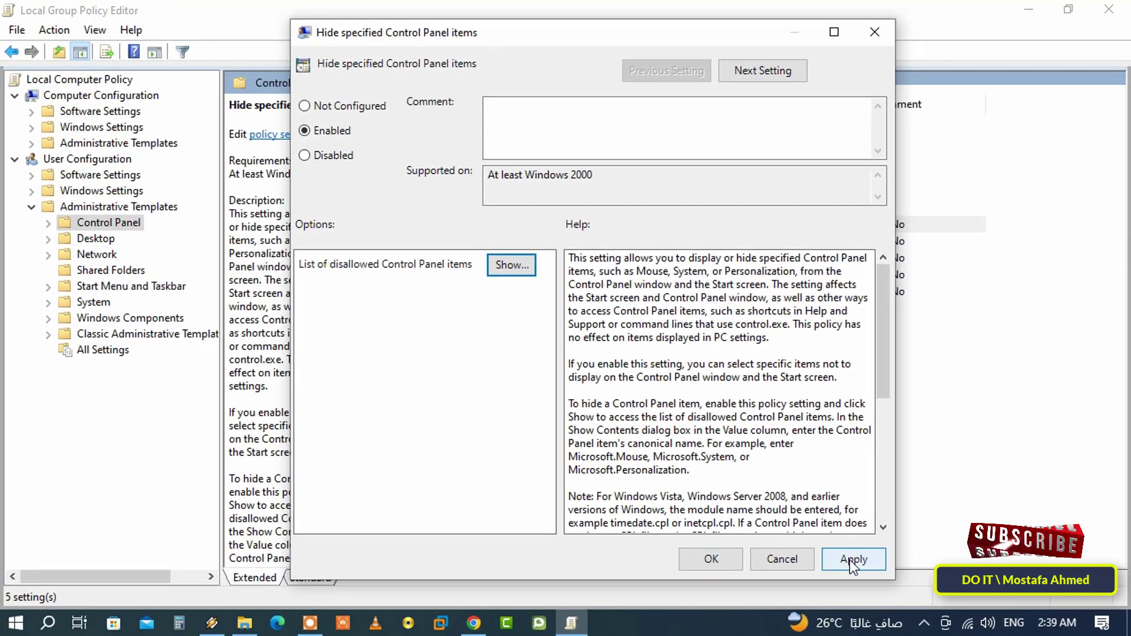
pyautogui.click(851, 558)
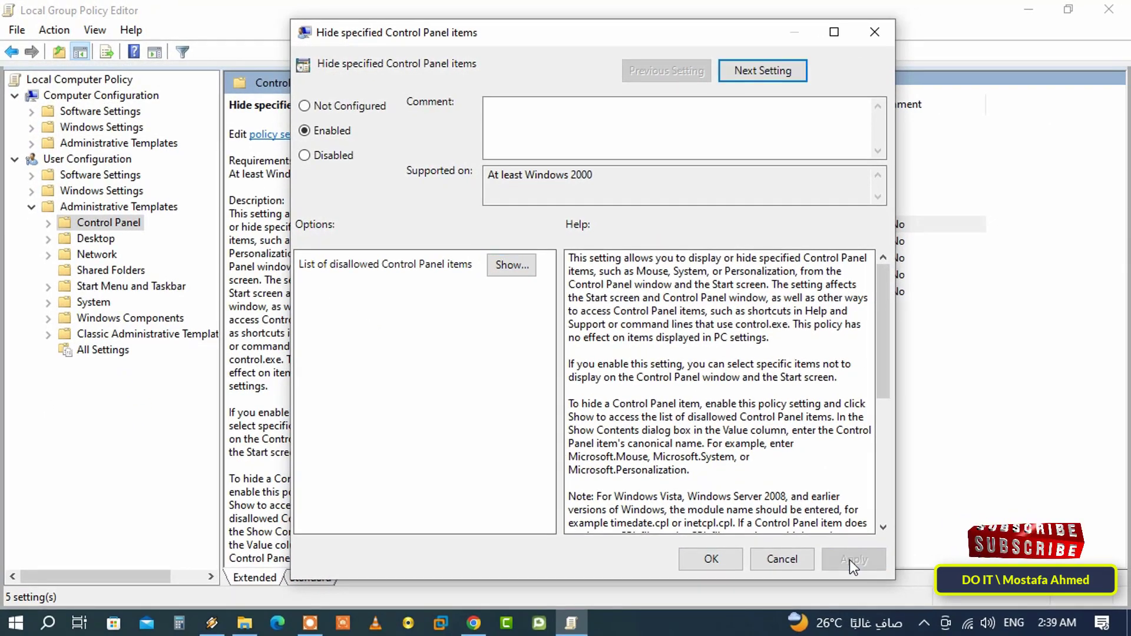
pyautogui.click(712, 559)
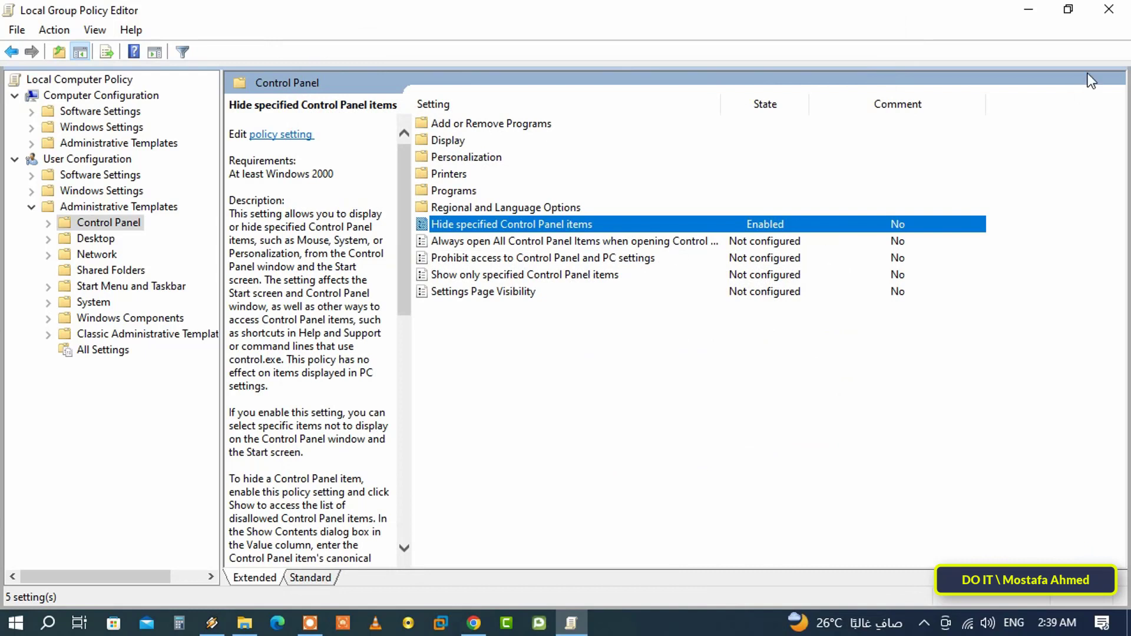
pyautogui.click(1110, 10)
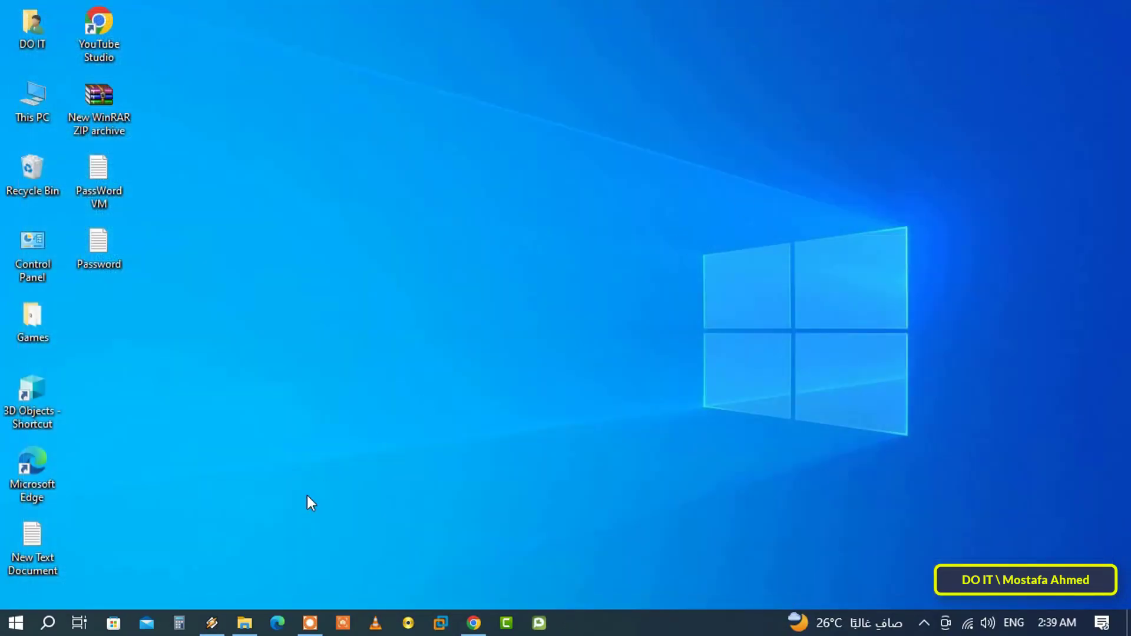
# Step: Open Control Panel from the desktop to confirm Administrative Tools and Power Options are hidden
pyautogui.doubleClick(32, 256)
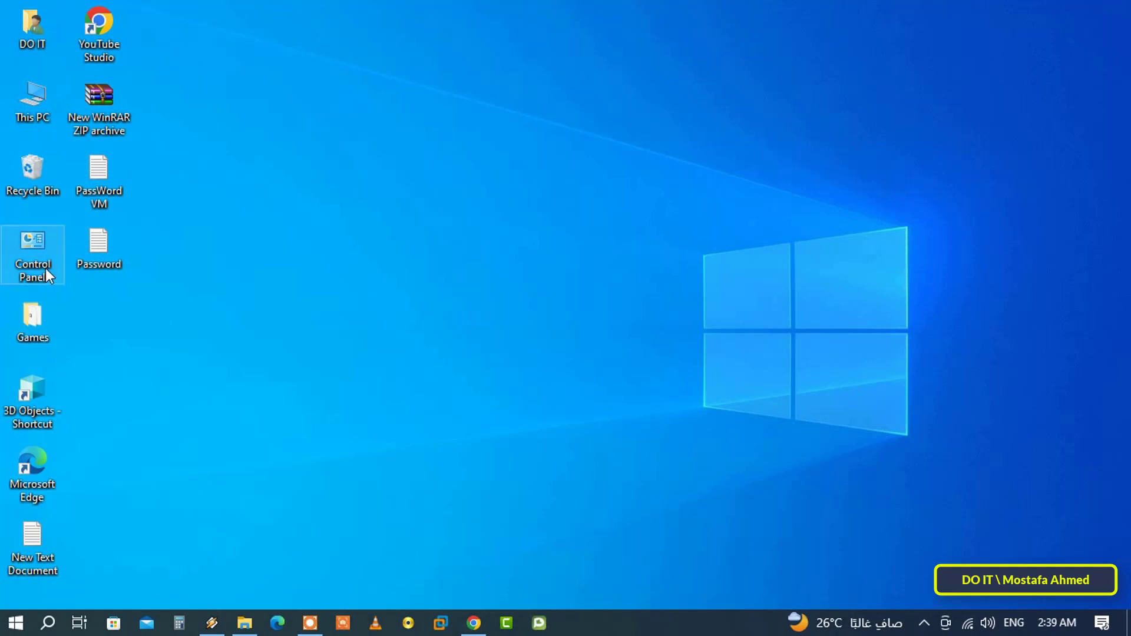